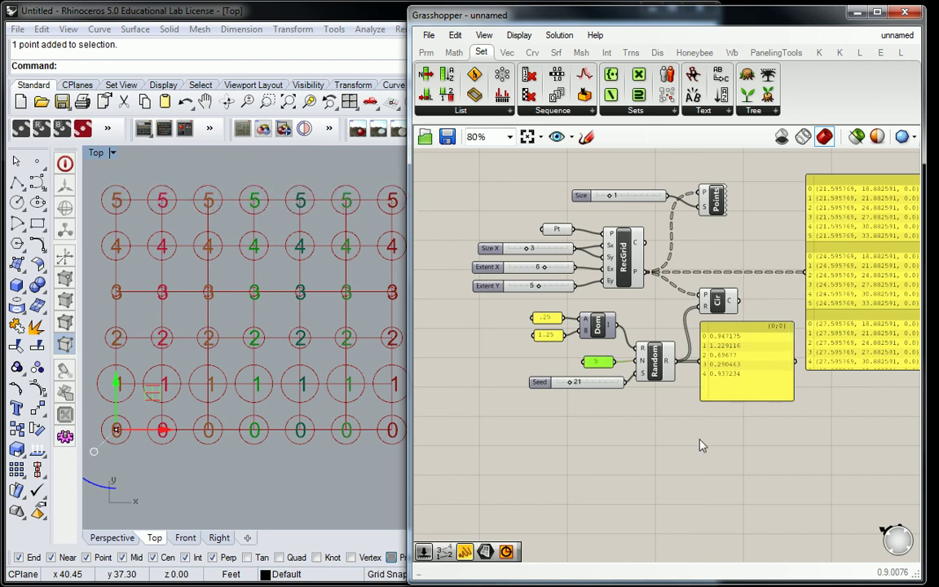
Pan and zoom across the definition to inspect the large point-list panels.
{"action": "right_click_drag", "start_coordinate": [707, 451], "coordinate": [683, 449]}
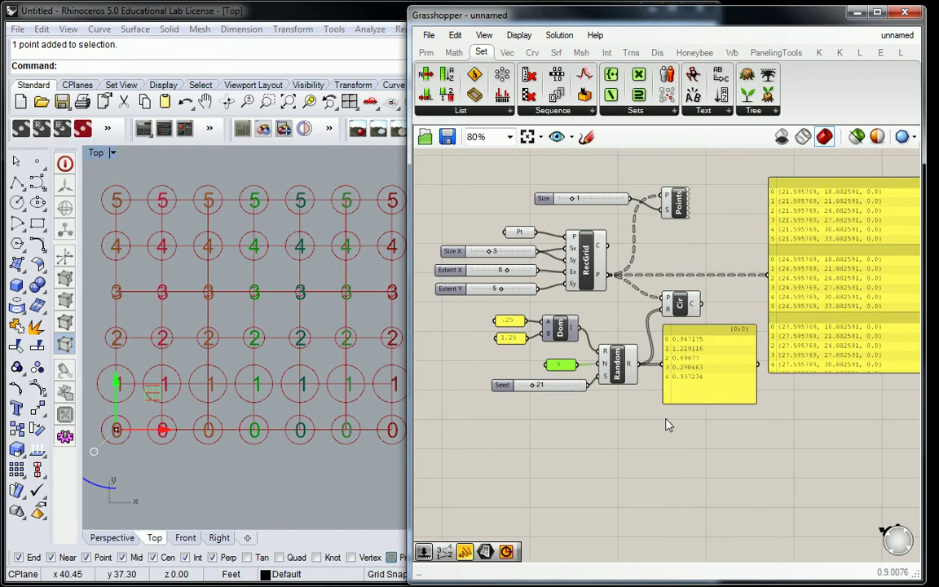
{"action": "scroll", "coordinate": [661, 326], "scroll_direction": "up", "scroll_amount": 5}
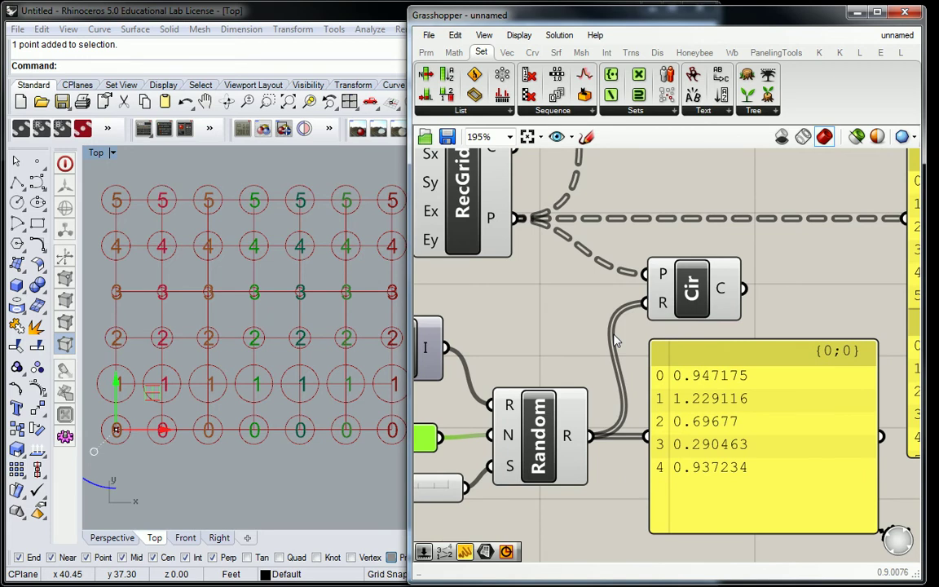
{"action": "scroll", "coordinate": [617, 341], "scroll_direction": "down", "scroll_amount": 4}
{"action": "right_click_drag", "start_coordinate": [693, 237], "coordinate": [551, 331]}
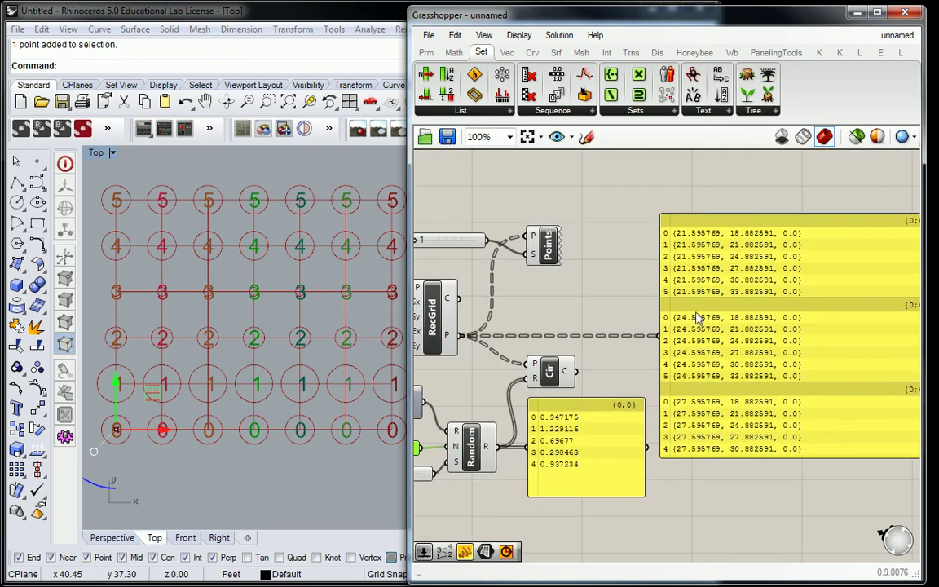
{"action": "scroll", "coordinate": [697, 318], "scroll_direction": "up", "scroll_amount": 2}
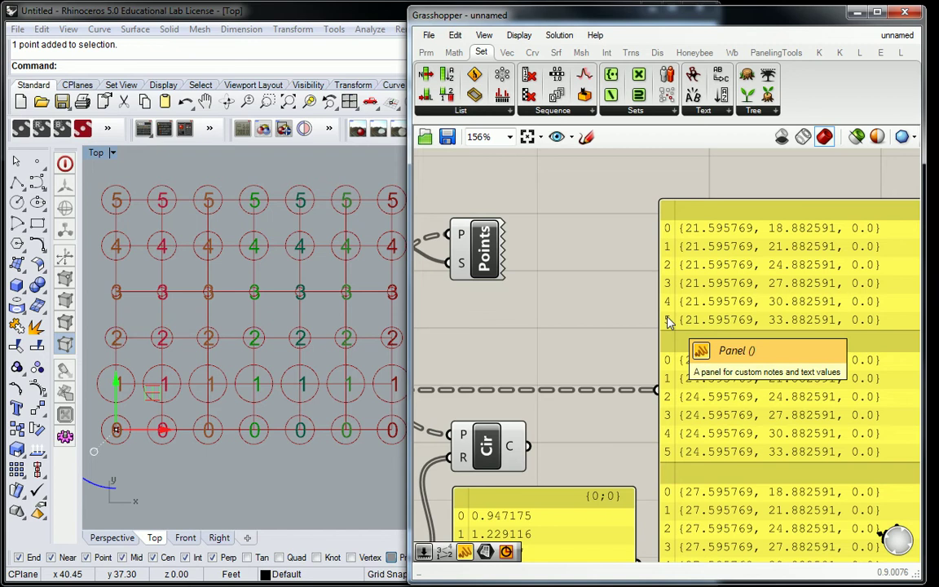
{"action": "scroll", "coordinate": [669, 322], "scroll_direction": "down", "scroll_amount": 2}
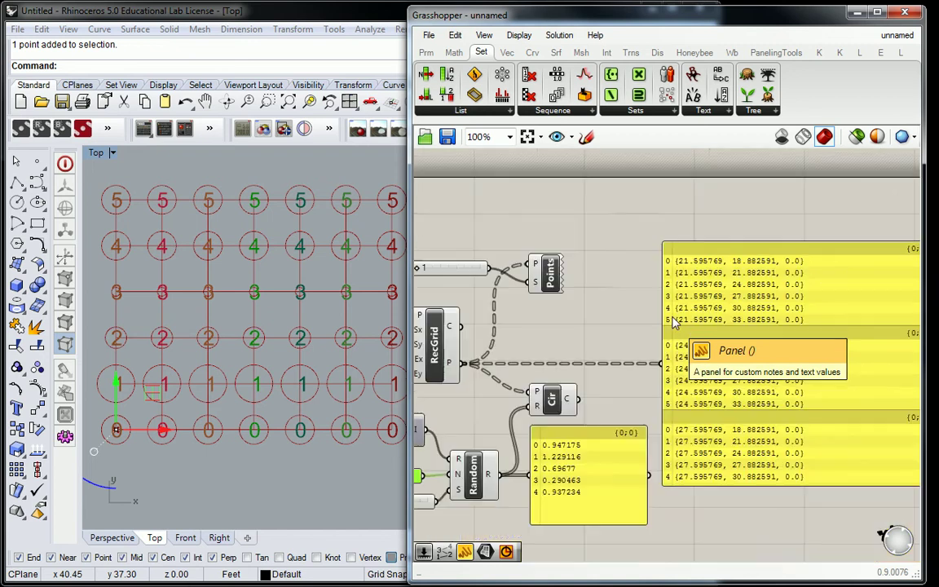
{"action": "scroll", "coordinate": [631, 402], "scroll_direction": "up", "scroll_amount": 2}
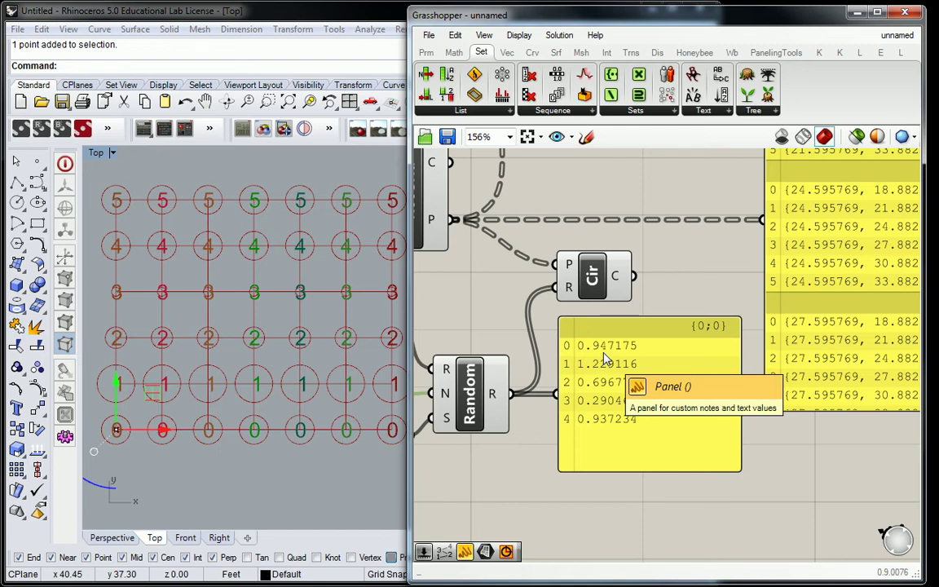
{"action": "scroll", "coordinate": [603, 358], "scroll_direction": "down", "scroll_amount": 4}
{"action": "right_click_drag", "start_coordinate": [522, 269], "coordinate": [691, 276]}
{"action": "scroll", "coordinate": [571, 312], "scroll_direction": "up", "scroll_amount": 3}
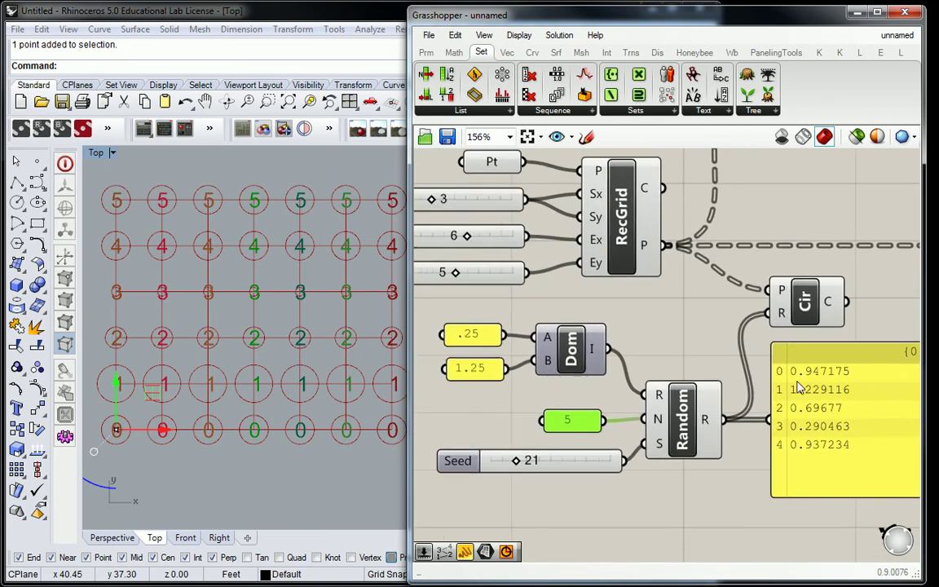
Change the count panel feeding Random's N input from 5 to 10.
{"action": "double_click", "coordinate": [569, 424]}
{"action": "type", "text": "10"}
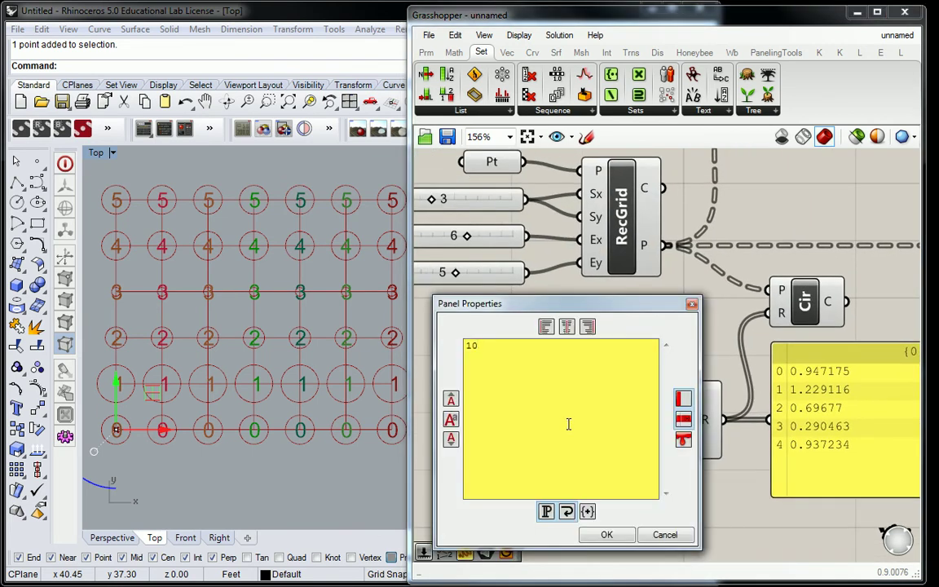
{"action": "left_click", "coordinate": [625, 541]}
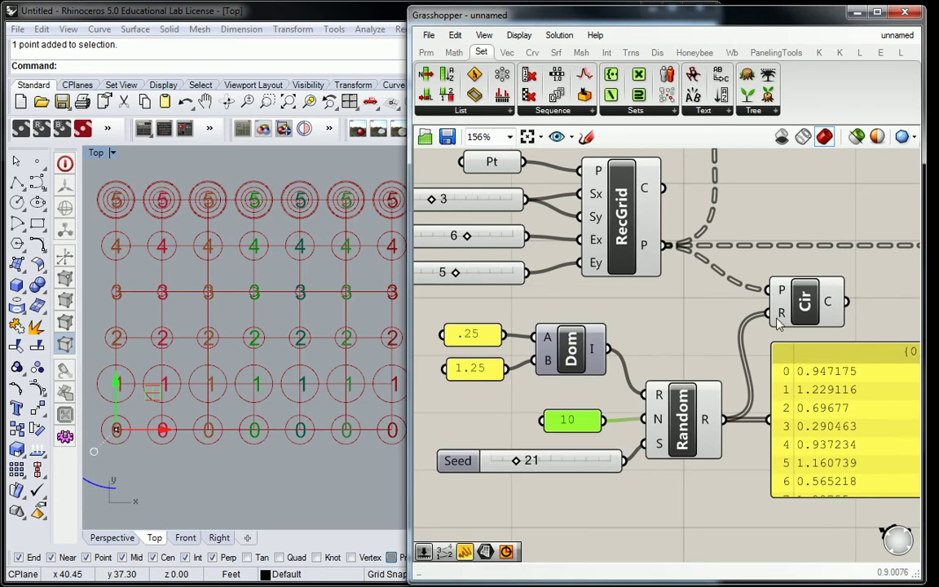
{"action": "right_click_drag", "start_coordinate": [804, 338], "coordinate": [700, 333]}
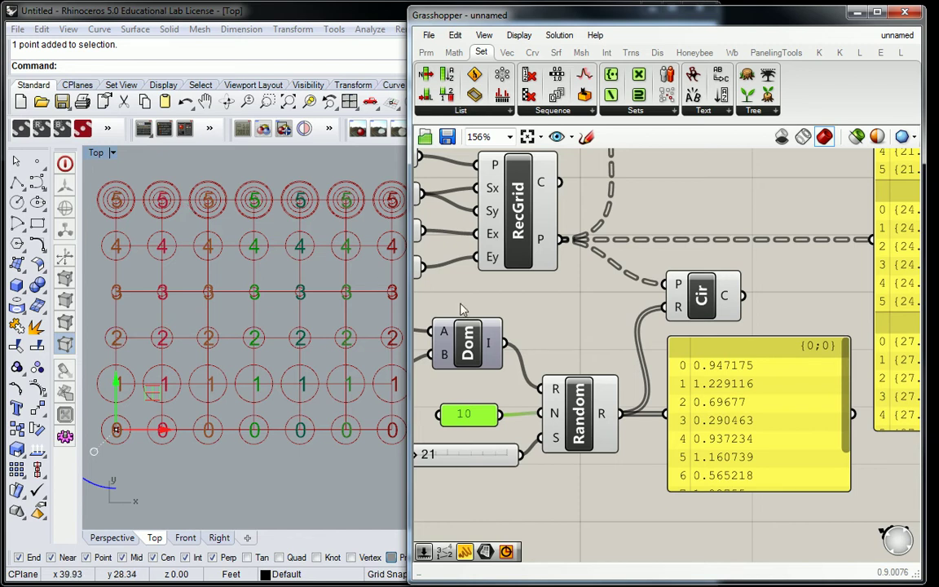
{"action": "right_click_drag", "start_coordinate": [563, 333], "coordinate": [604, 335]}
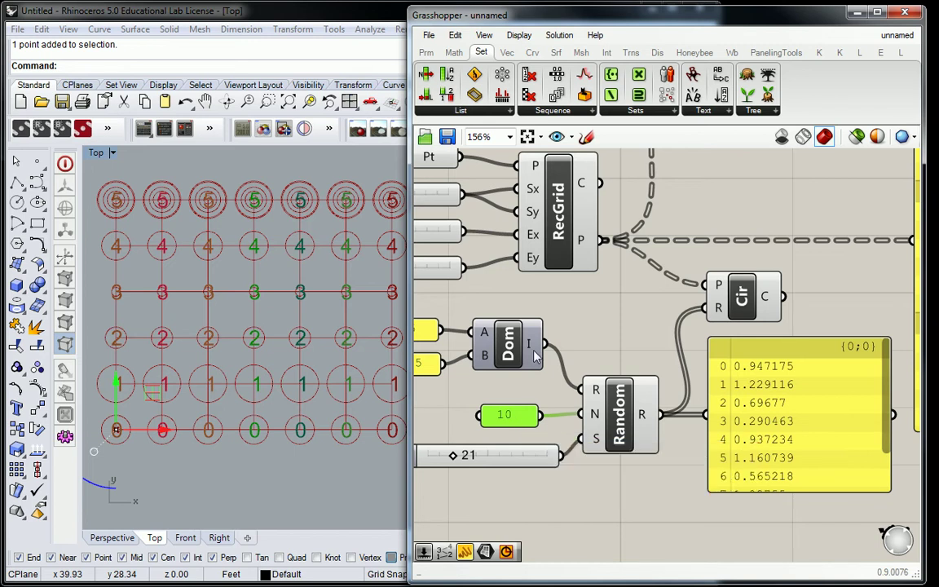
{"action": "scroll", "coordinate": [481, 314], "scroll_direction": "down", "scroll_amount": 2}
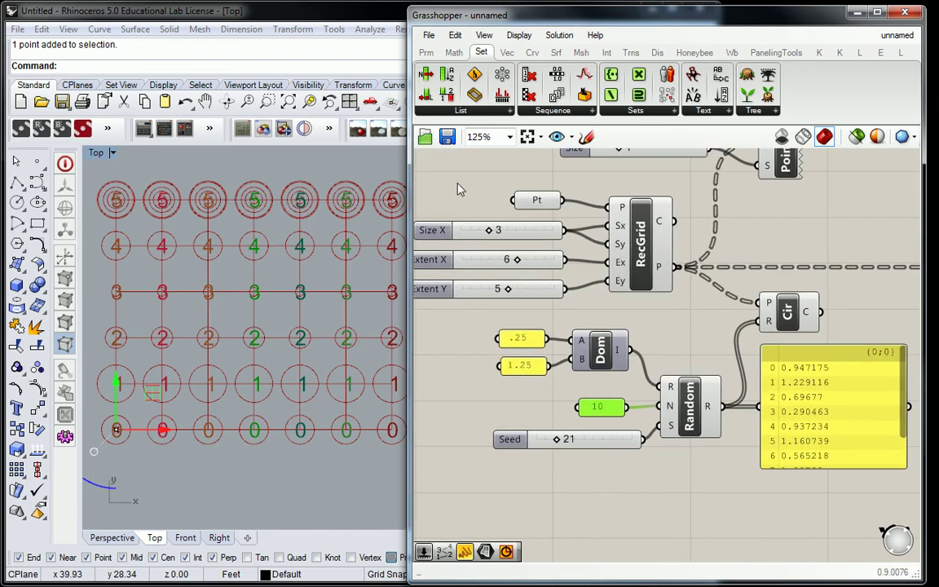
{"action": "left_click", "coordinate": [483, 111]}
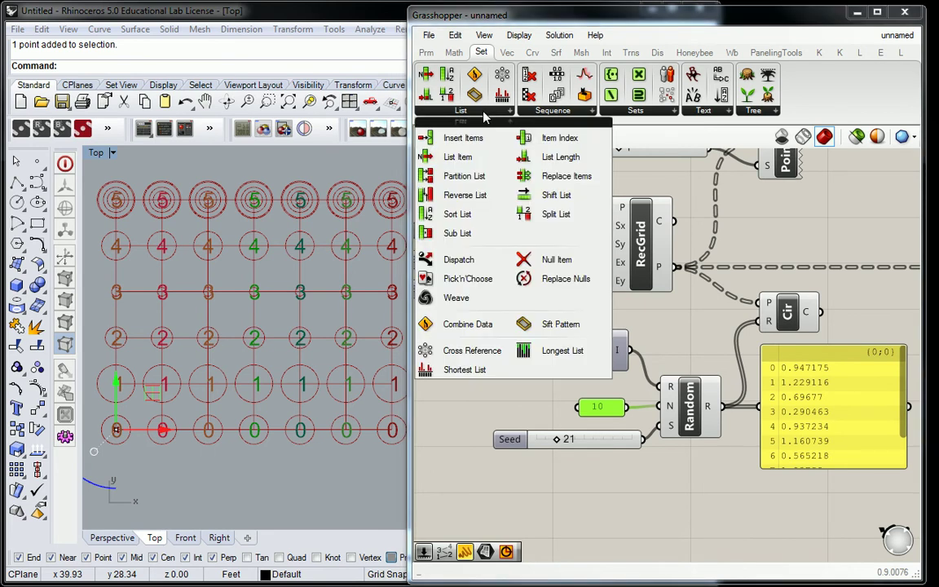
{"action": "left_click", "coordinate": [490, 111]}
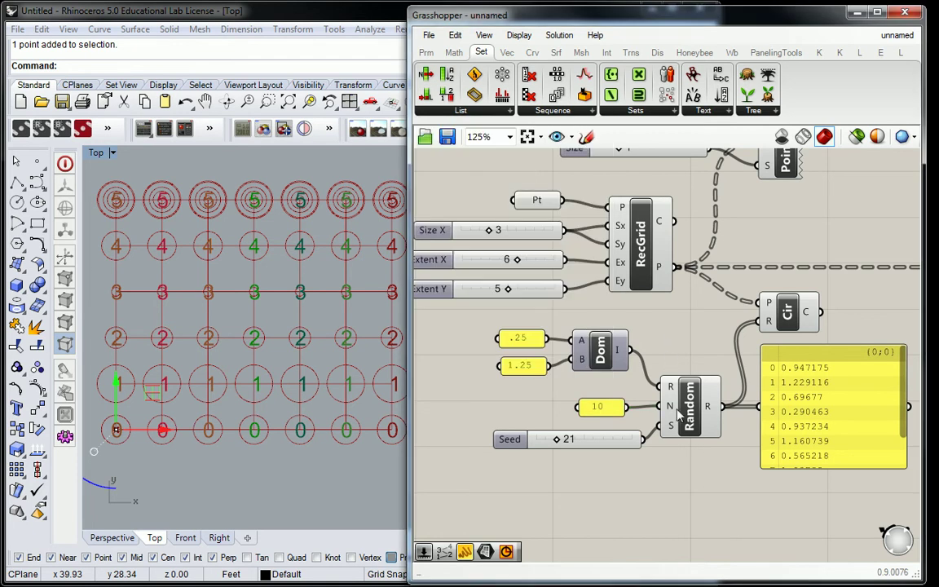
Bring the circle component, count panel and wide output panel into view.
{"action": "mouse_move", "coordinate": [662, 270]}
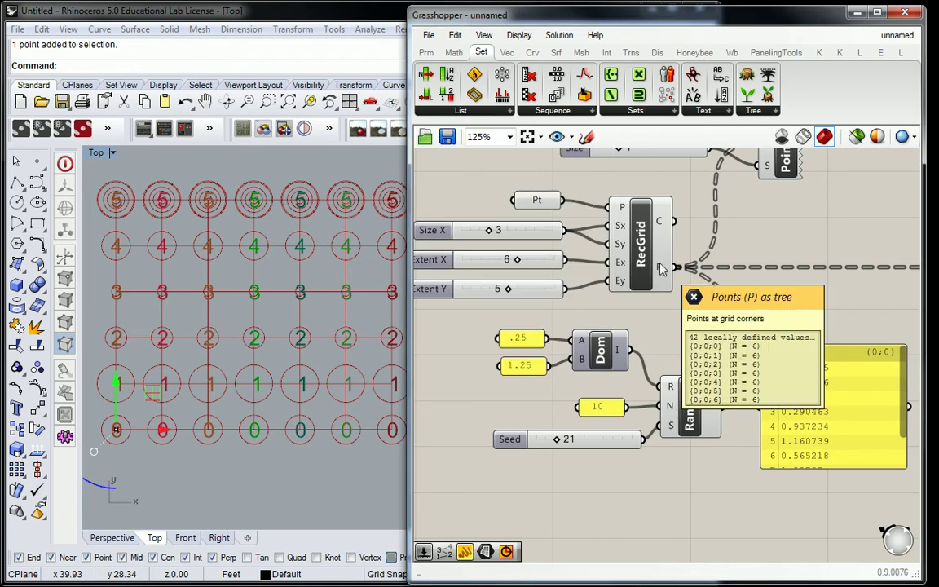
{"action": "right_click_drag", "start_coordinate": [510, 269], "coordinate": [526, 212]}
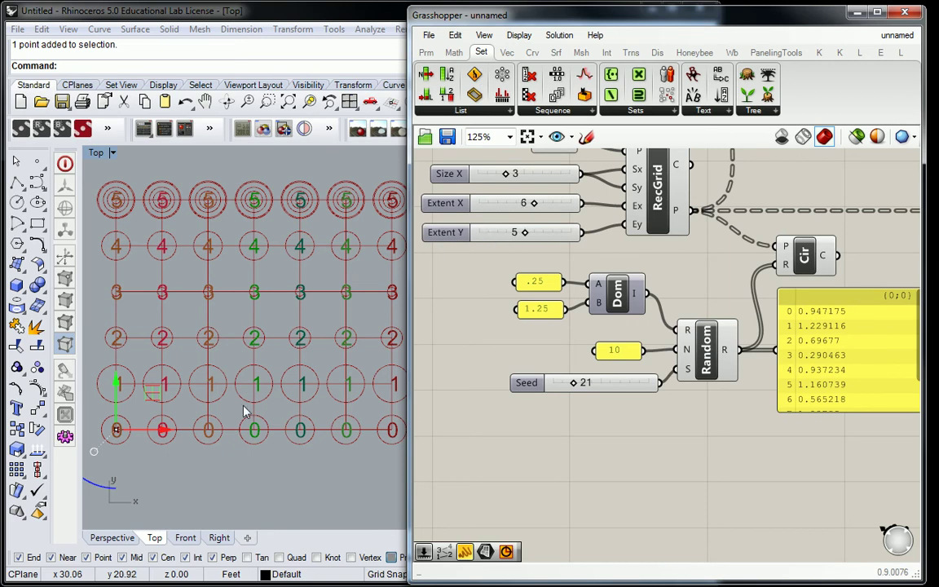
{"action": "left_click", "coordinate": [618, 351]}
{"action": "right_click_drag", "start_coordinate": [826, 207], "coordinate": [736, 237]}
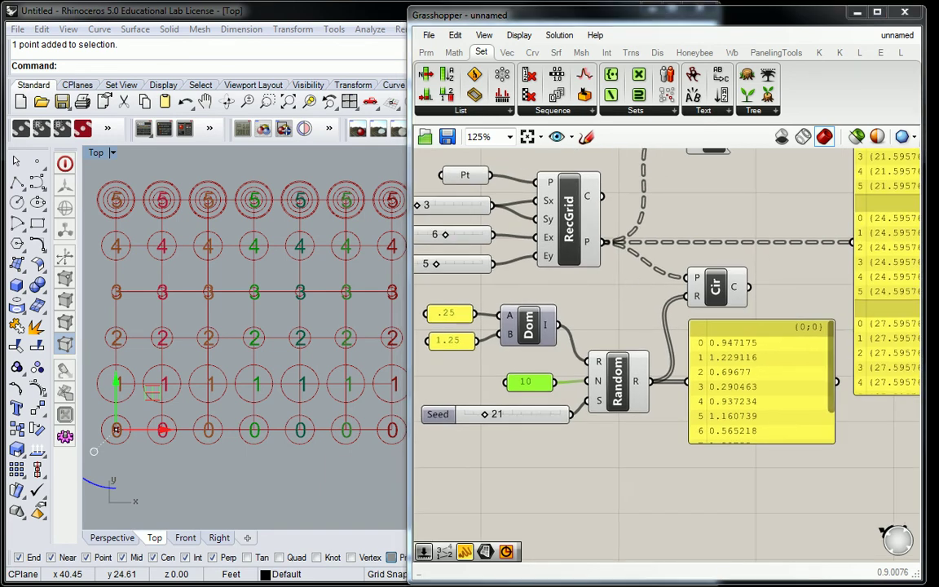
{"action": "left_click", "coordinate": [653, 400]}
{"action": "scroll", "coordinate": [652, 400], "scroll_direction": "down", "scroll_amount": 1}
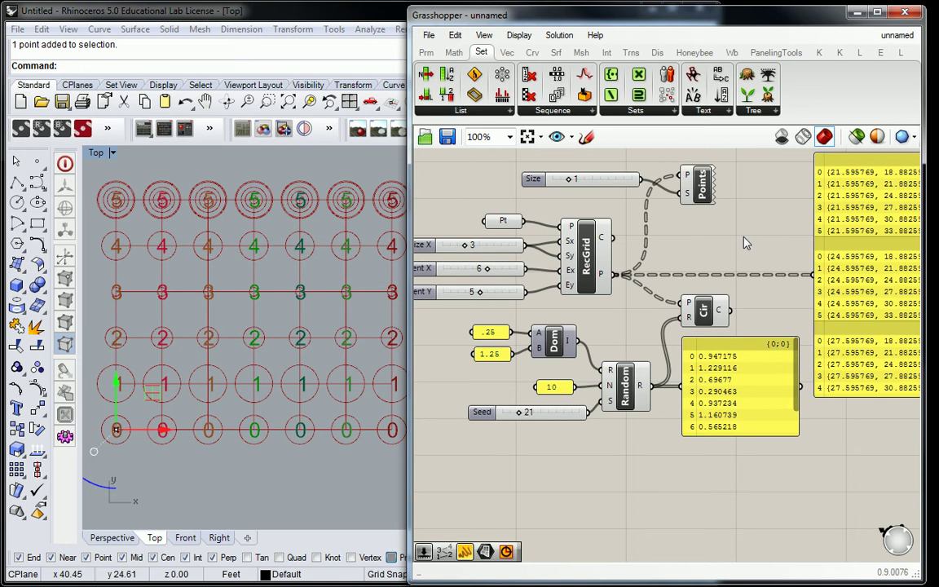
{"action": "scroll", "coordinate": [746, 242], "scroll_direction": "down", "scroll_amount": 2}
{"action": "scroll", "coordinate": [746, 242], "scroll_direction": "up", "scroll_amount": 1}
Drag the large point-list panel and the random-values panel further right.
{"action": "left_click", "coordinate": [770, 279]}
{"action": "left_click_drag", "start_coordinate": [771, 279], "coordinate": [867, 268]}
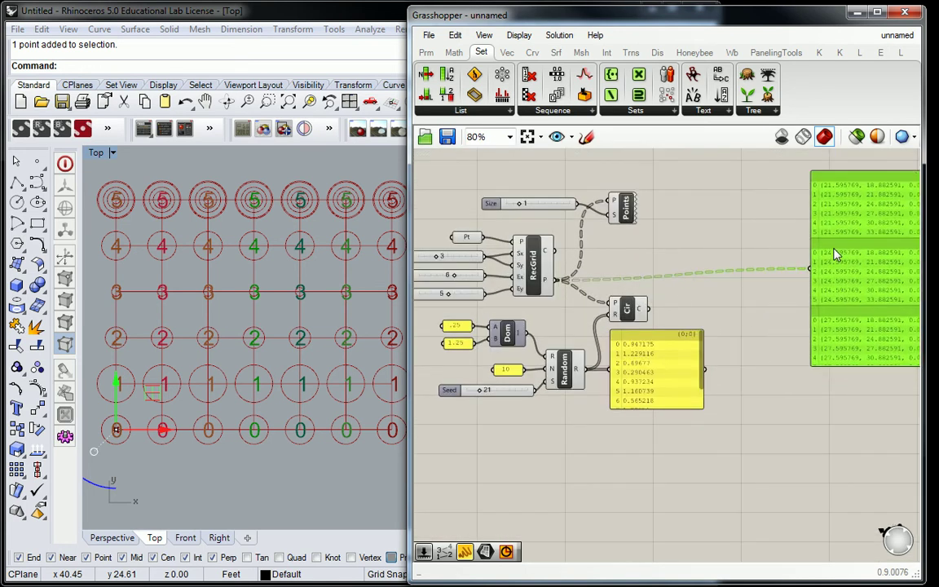
{"action": "left_click_drag", "start_coordinate": [636, 380], "coordinate": [718, 380]}
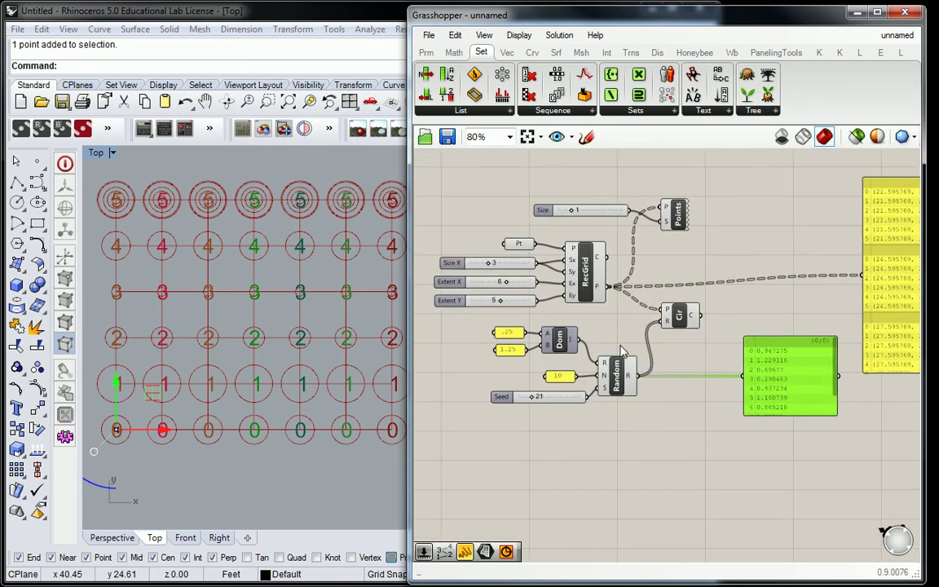
{"action": "scroll", "coordinate": [564, 326], "scroll_direction": "up", "scroll_amount": 2}
{"action": "left_click", "coordinate": [621, 412]}
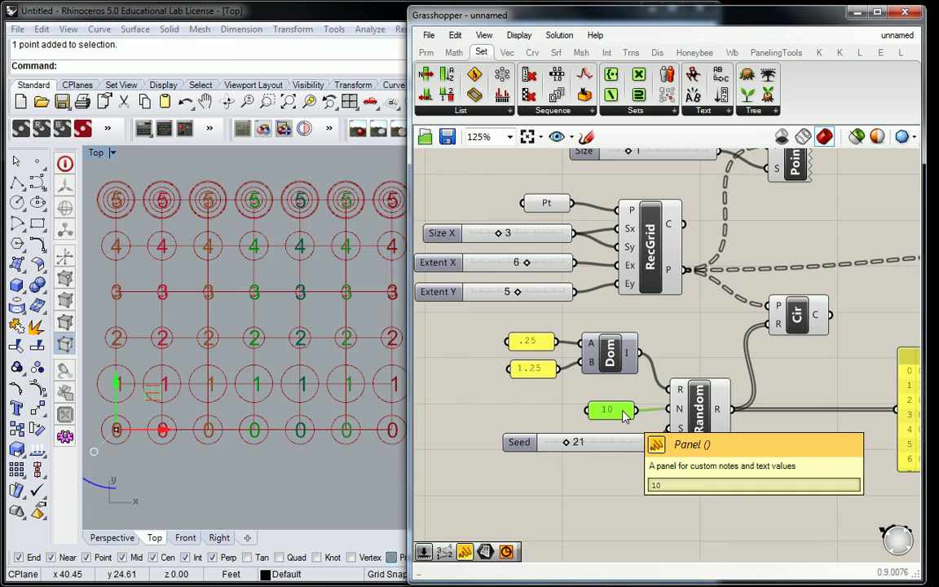
{"action": "right_click_drag", "start_coordinate": [488, 283], "coordinate": [522, 278]}
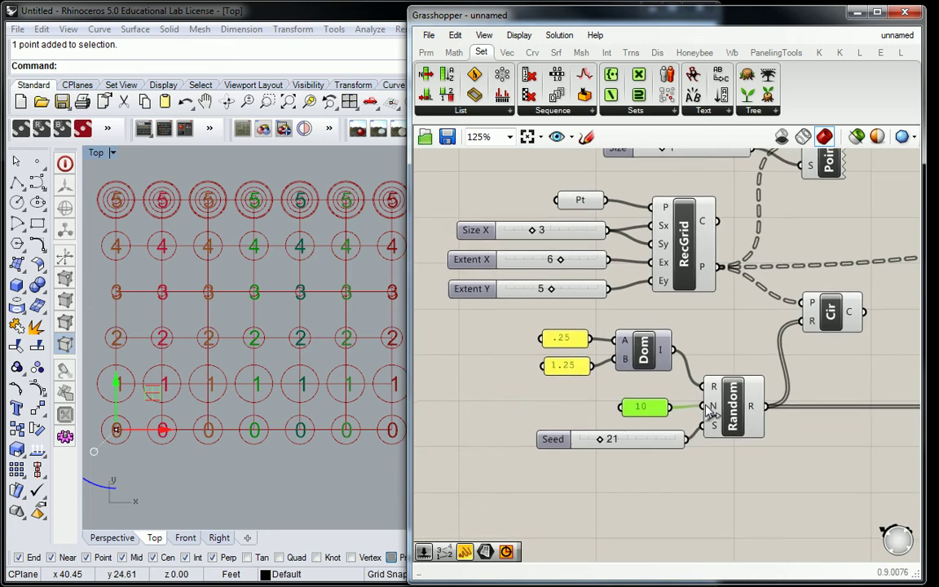
{"action": "left_click", "coordinate": [465, 263]}
{"action": "scroll", "coordinate": [115, 370], "scroll_direction": "down", "scroll_amount": 4}
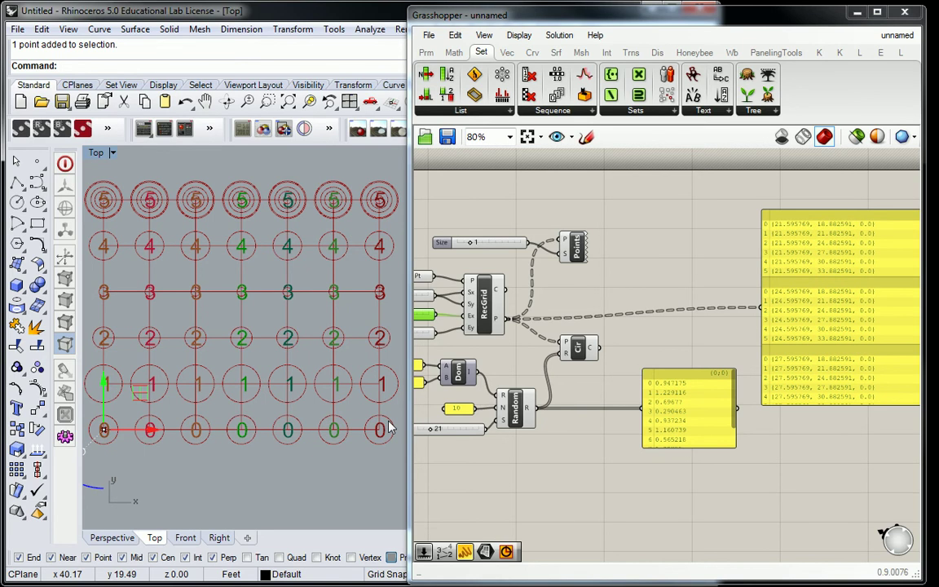
Rewire Random's count input from Extent X to Extent Y, with Extent X lowered to 5.
{"action": "scroll", "coordinate": [428, 413], "scroll_direction": "up", "scroll_amount": 3}
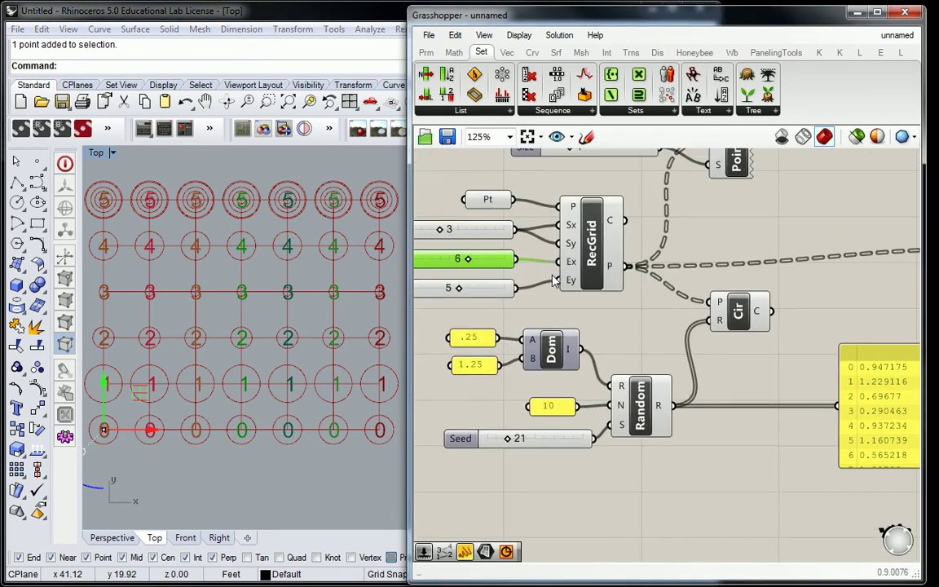
{"action": "left_click_drag", "start_coordinate": [526, 262], "coordinate": [610, 406]}
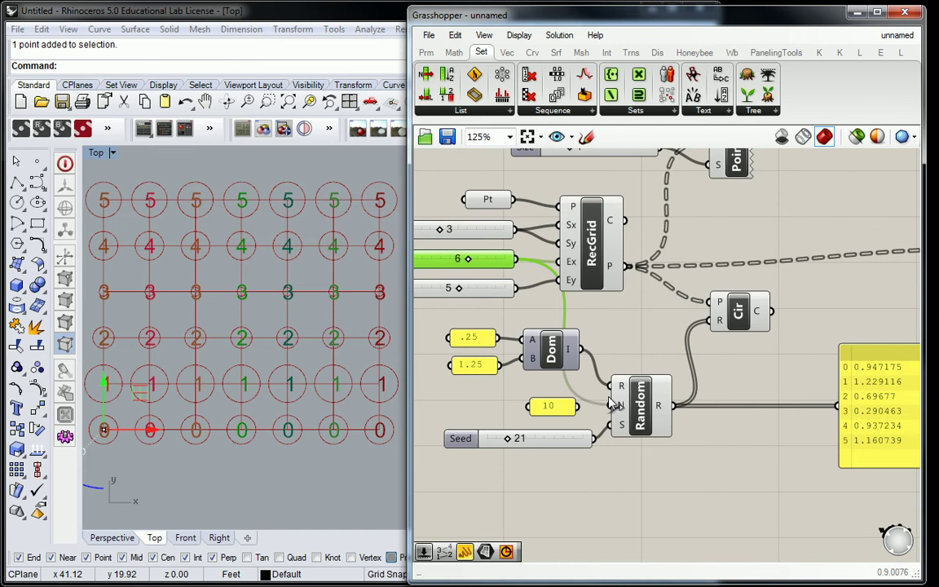
{"action": "right_click_drag", "start_coordinate": [641, 356], "coordinate": [607, 343]}
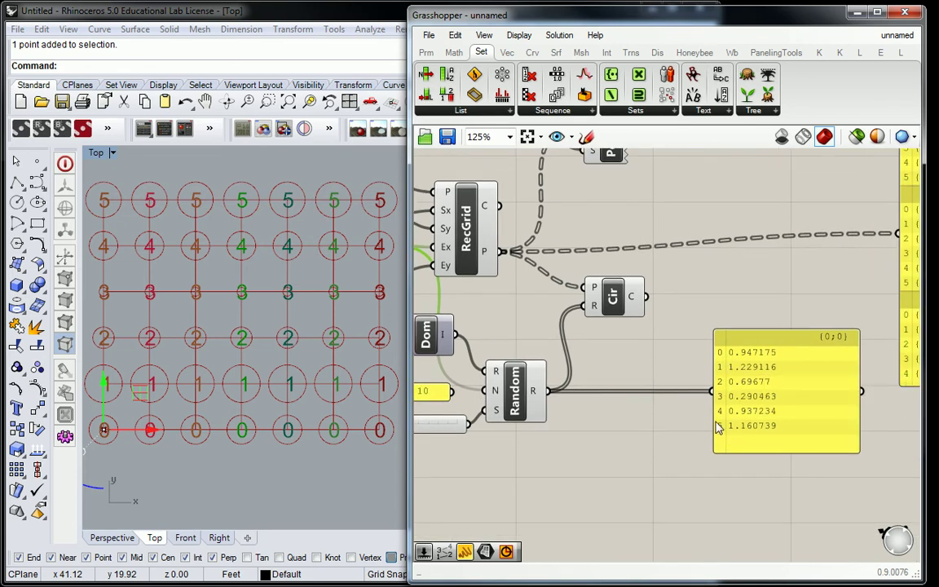
{"action": "right_click_drag", "start_coordinate": [488, 310], "coordinate": [649, 306]}
{"action": "right_click_drag", "start_coordinate": [481, 246], "coordinate": [515, 249]}
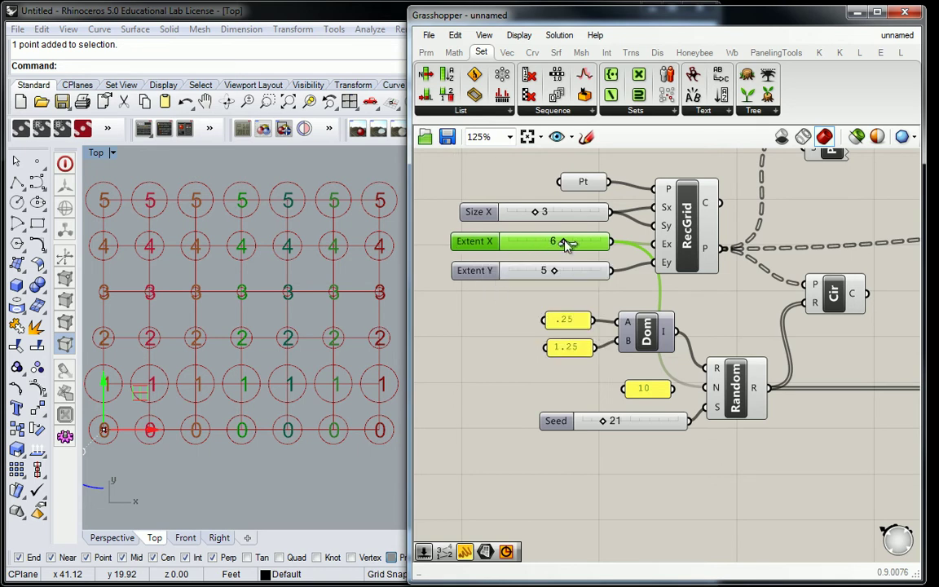
{"action": "left_click_drag", "start_coordinate": [568, 247], "coordinate": [560, 245]}
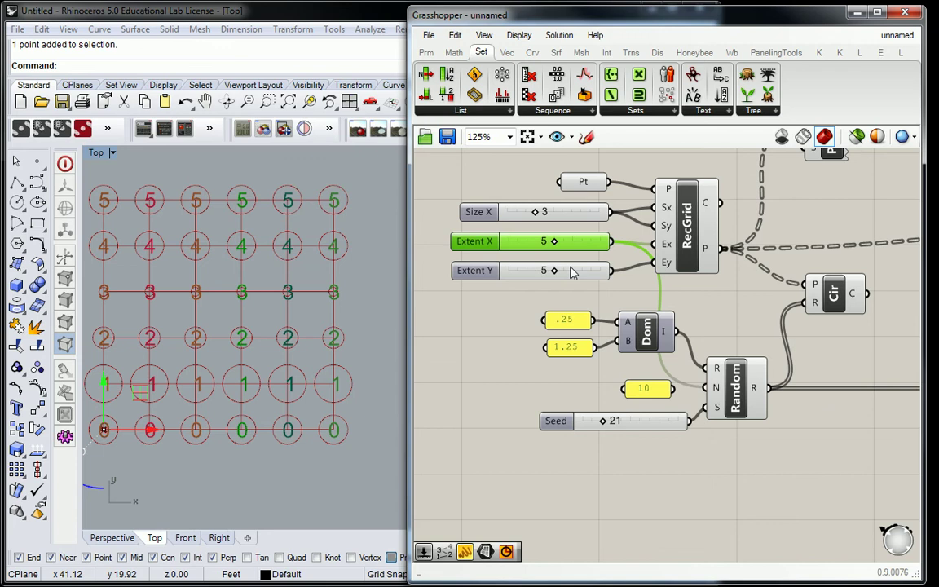
{"action": "left_click_drag", "start_coordinate": [610, 271], "coordinate": [705, 387]}
{"action": "left_click", "coordinate": [689, 298]}
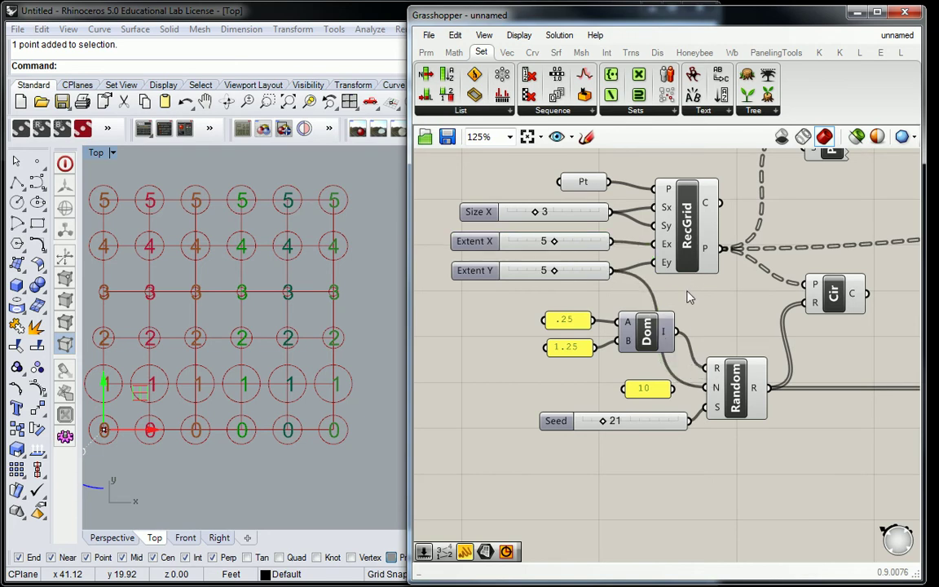
Set Extent Y to 7 and move the stretched random-values panel below the circles.
{"action": "left_click_drag", "start_coordinate": [554, 274], "coordinate": [583, 272]}
{"action": "scroll", "coordinate": [310, 320], "scroll_direction": "down", "scroll_amount": 5}
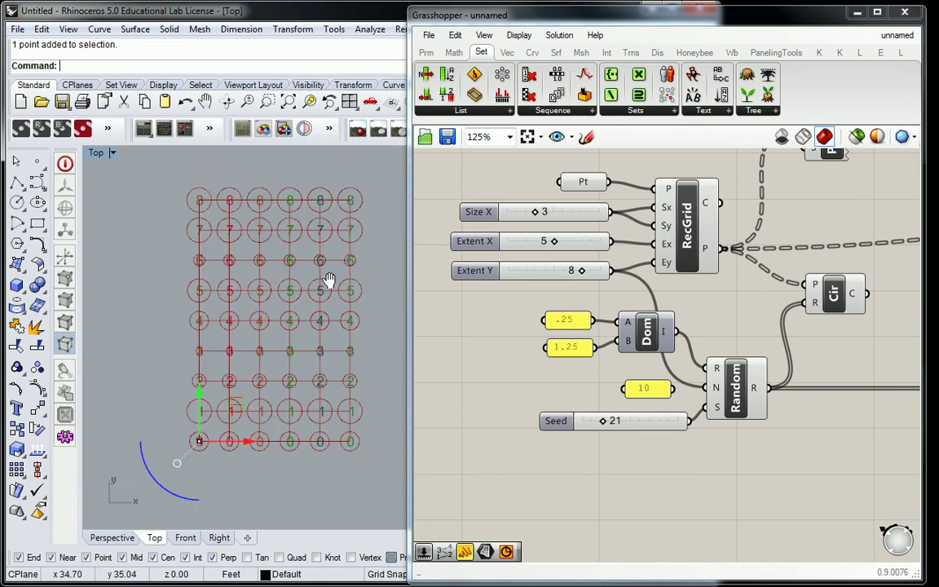
{"action": "left_click_drag", "start_coordinate": [582, 275], "coordinate": [601, 270]}
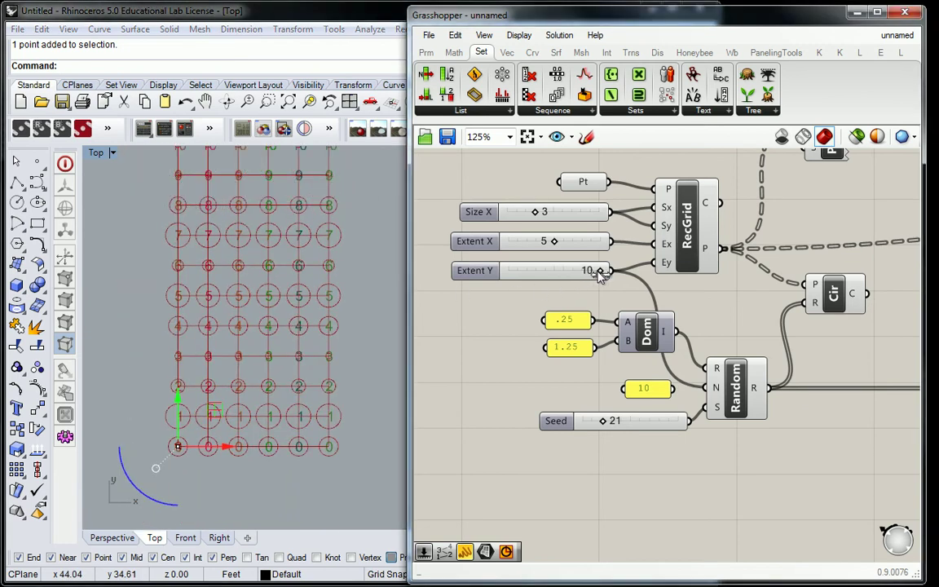
{"action": "scroll", "coordinate": [729, 305], "scroll_direction": "down", "scroll_amount": 1}
{"action": "left_click_drag", "start_coordinate": [862, 374], "coordinate": [804, 504]}
{"action": "right_click_drag", "start_coordinate": [564, 281], "coordinate": [575, 294]}
{"action": "left_click_drag", "start_coordinate": [574, 291], "coordinate": [551, 302]}
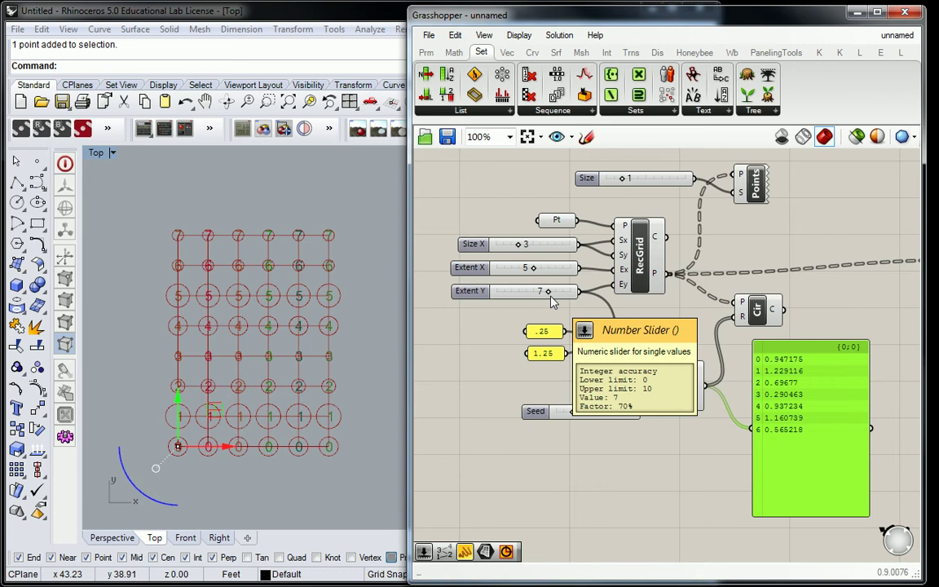
Delete the unused count panel reading 10.
{"action": "left_click", "coordinate": [610, 388]}
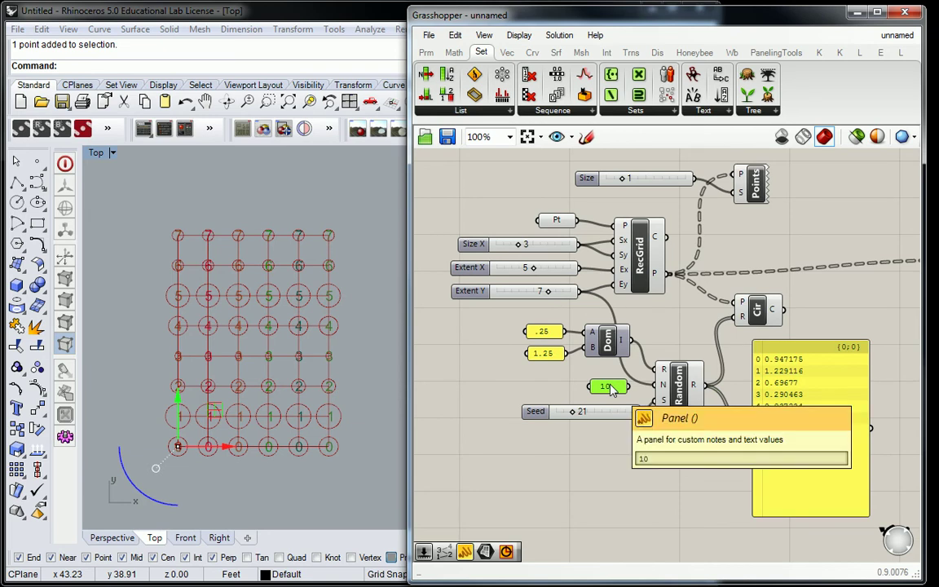
{"action": "key", "text": "Delete"}
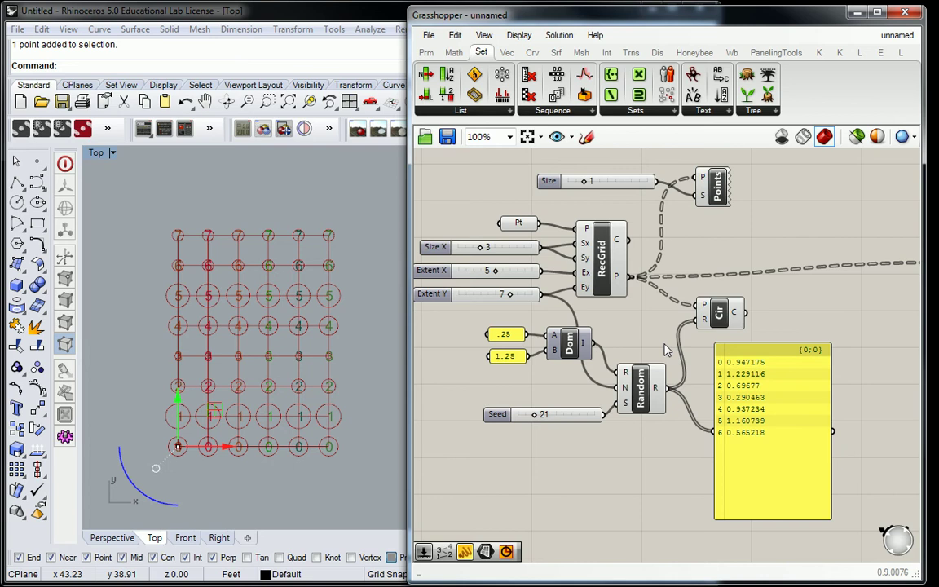
Place a Flip Matrix component found by searching 'flip' on the canvas.
{"action": "double_click", "coordinate": [731, 257]}
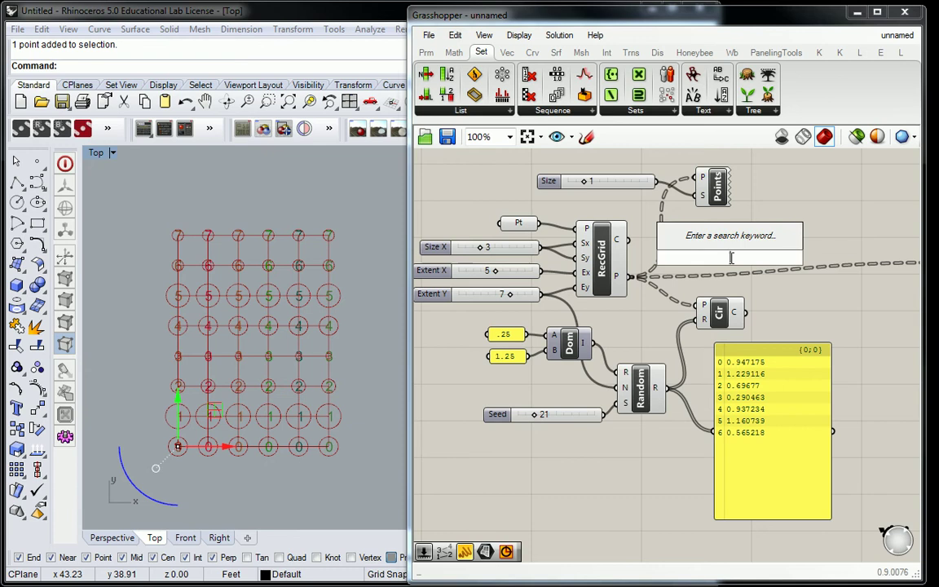
{"action": "type", "text": "flip"}
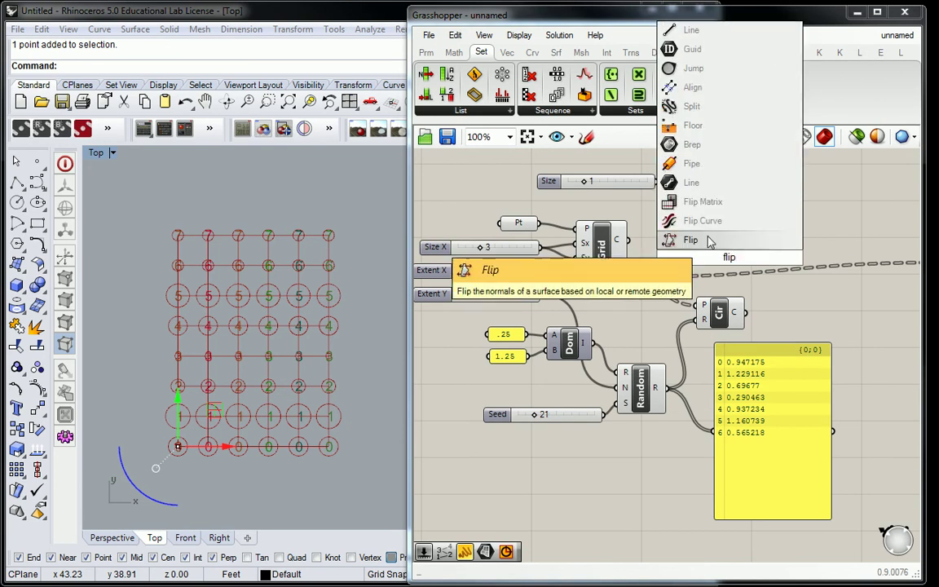
{"action": "left_click", "coordinate": [705, 202]}
{"action": "left_click", "coordinate": [493, 115]}
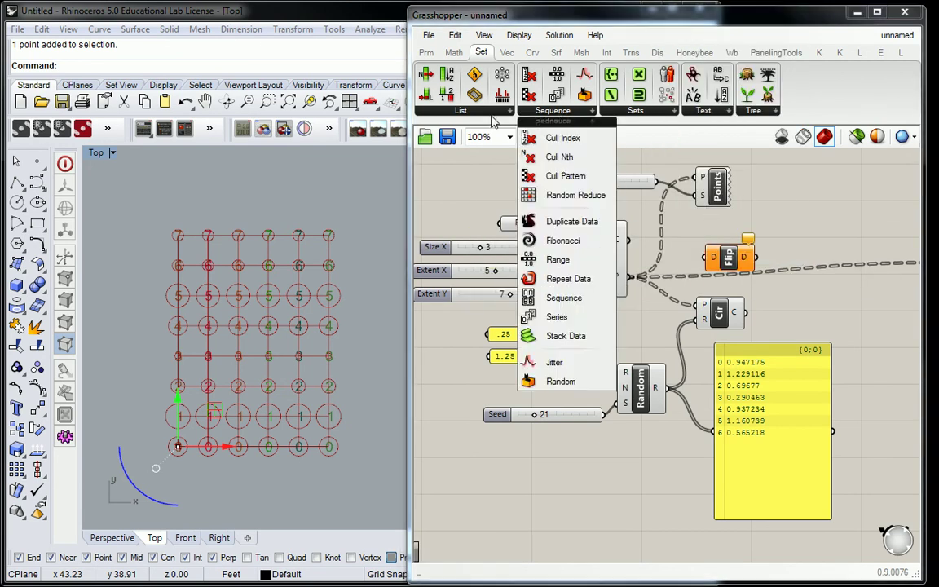
{"action": "left_click", "coordinate": [492, 115]}
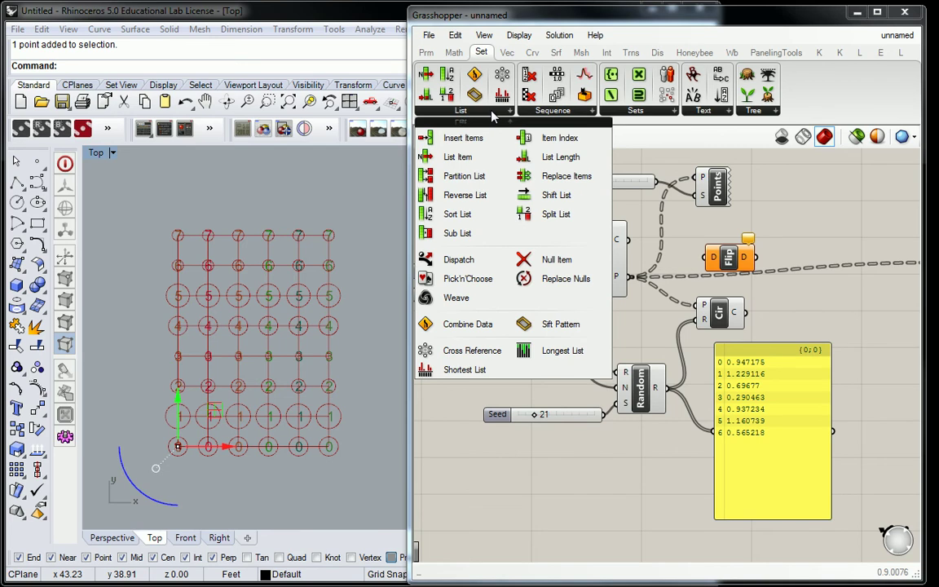
{"action": "left_click", "coordinate": [507, 53]}
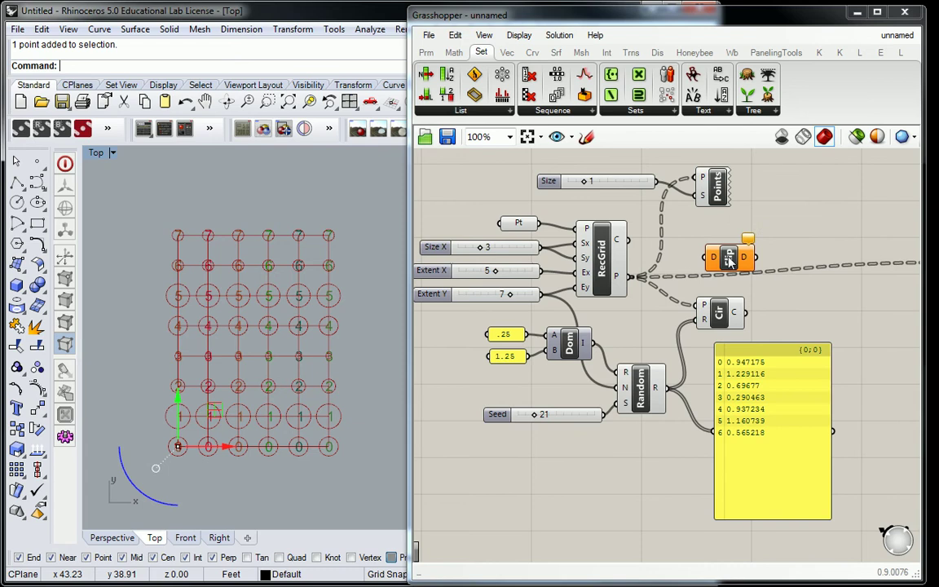
Insert Flip Matrix between RecGrid's P output and the circle component's P input.
{"action": "mouse_move", "coordinate": [730, 261]}
{"action": "left_mouse_down"}
{"action": "mouse_move", "coordinate": [671, 285]}
{"action": "mouse_move", "coordinate": [638, 331]}
{"action": "mouse_move", "coordinate": [654, 329]}
{"action": "left_mouse_up"}
{"action": "right_click_drag", "start_coordinate": [681, 332], "coordinate": [620, 330]}
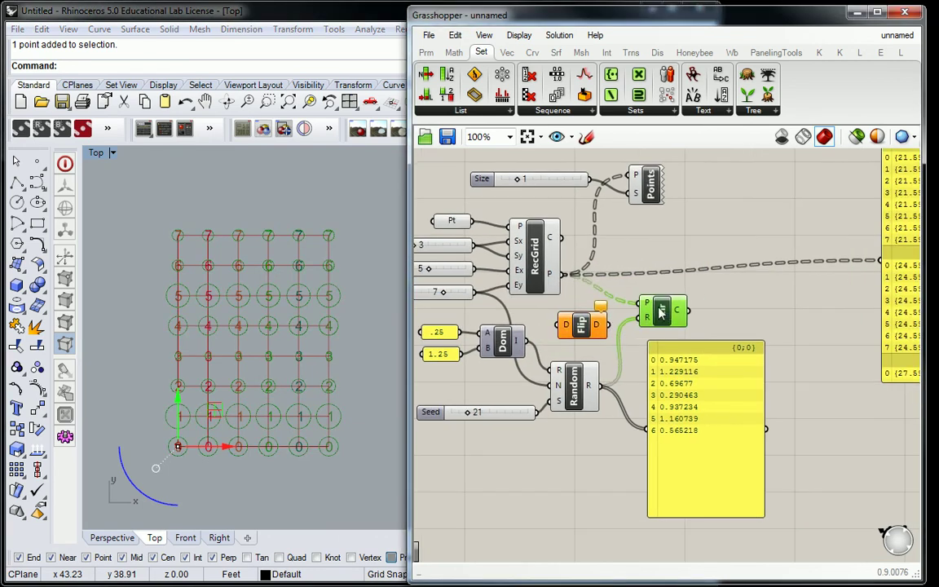
{"action": "left_click_drag", "start_coordinate": [653, 314], "coordinate": [706, 327]}
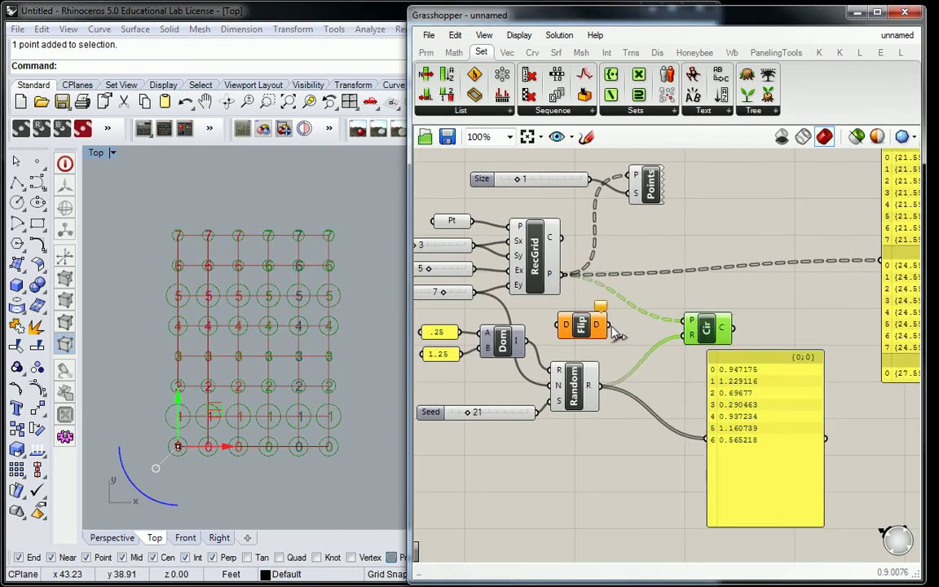
{"action": "left_click_drag", "start_coordinate": [581, 325], "coordinate": [619, 310]}
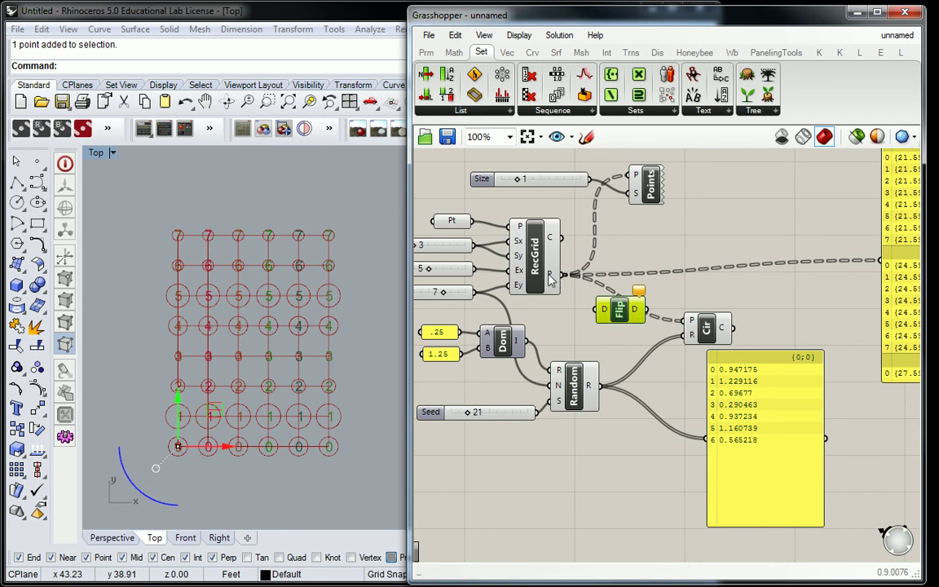
{"action": "mouse_move", "coordinate": [551, 280]}
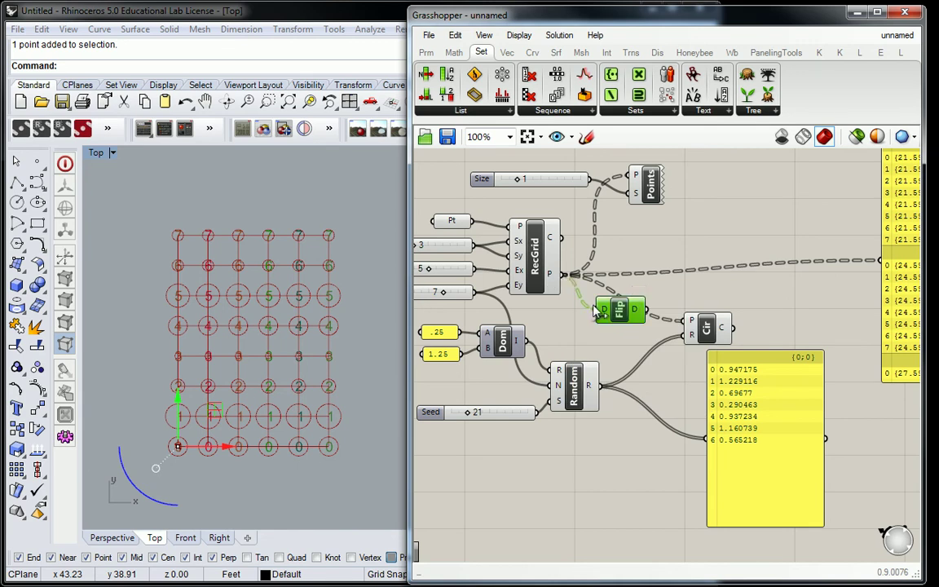
{"action": "right_click_drag", "start_coordinate": [302, 362], "coordinate": [293, 335]}
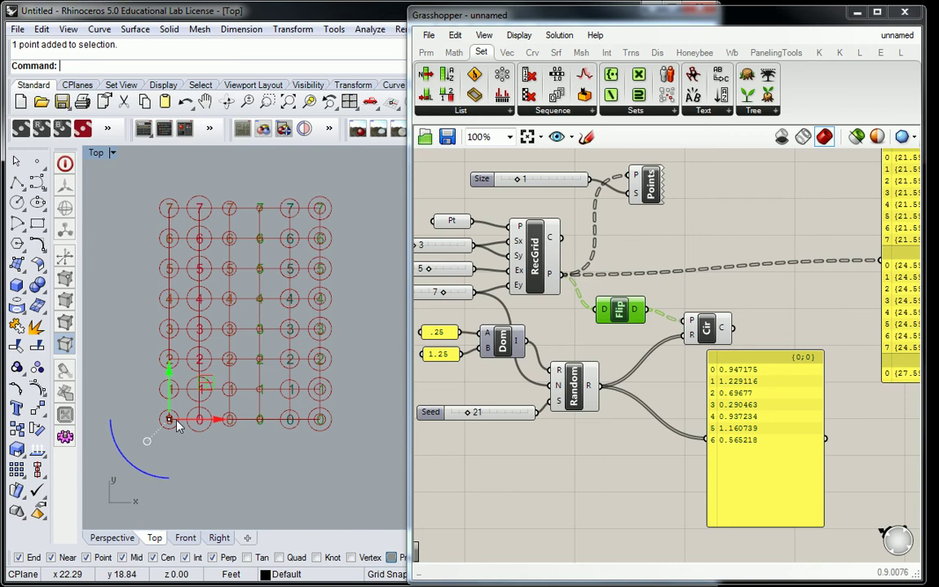
Connect Flip's D output to the Point List labels and reposition it with the Size slider.
{"action": "left_click", "coordinate": [588, 211]}
{"action": "right_click_drag", "start_coordinate": [604, 208], "coordinate": [585, 212]}
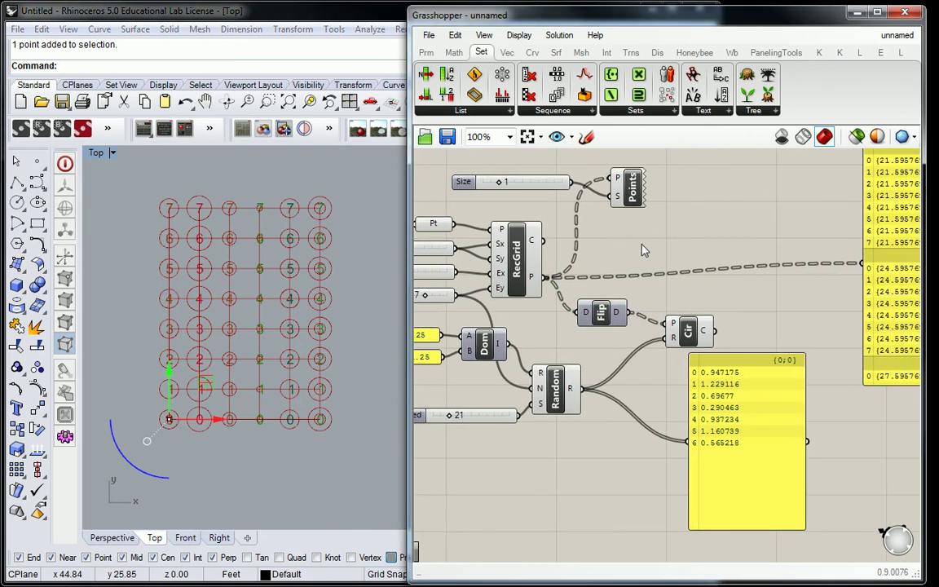
{"action": "left_click_drag", "start_coordinate": [618, 178], "coordinate": [626, 312]}
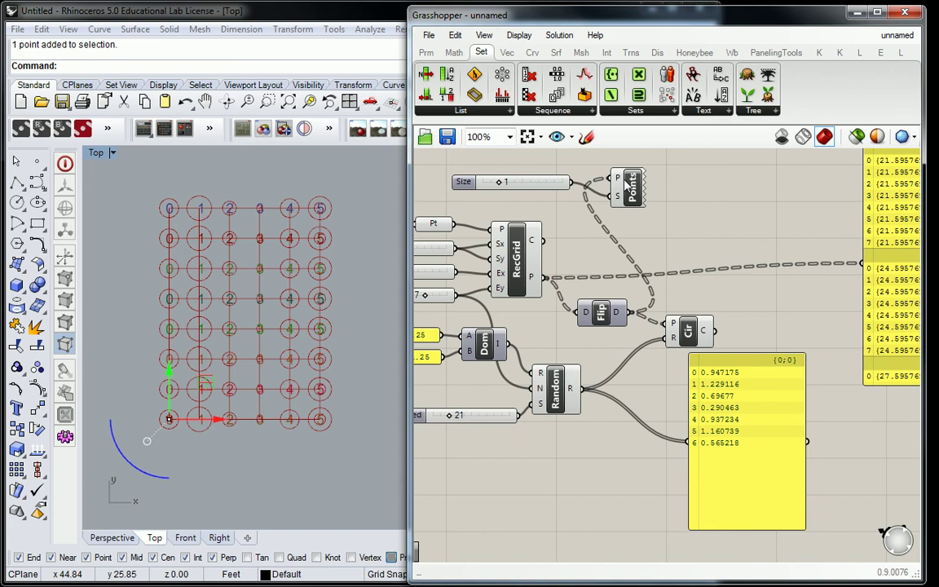
{"action": "left_click_drag", "start_coordinate": [646, 195], "coordinate": [713, 254]}
{"action": "left_click_drag", "start_coordinate": [485, 181], "coordinate": [551, 191]}
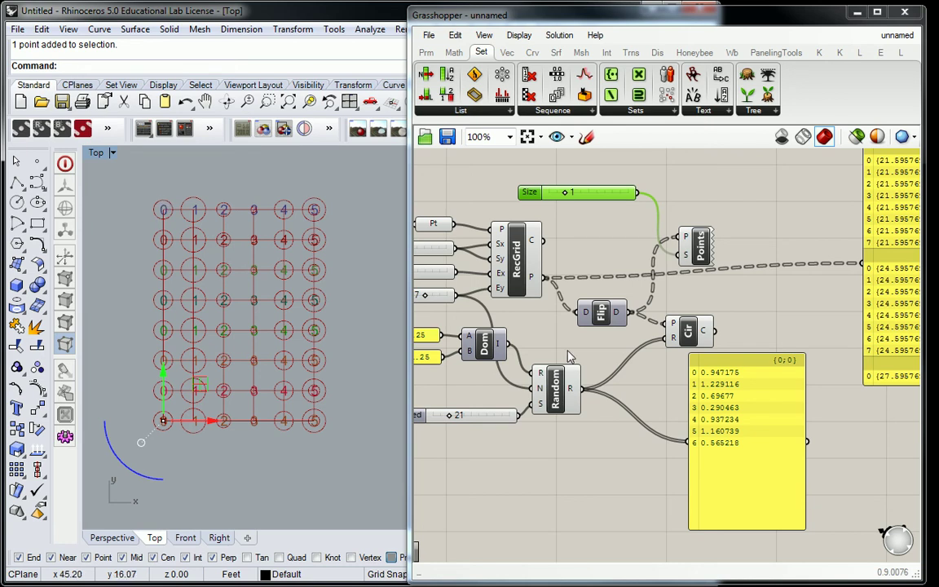
{"action": "right_click_drag", "start_coordinate": [638, 313], "coordinate": [761, 298]}
{"action": "mouse_move", "coordinate": [483, 282]}
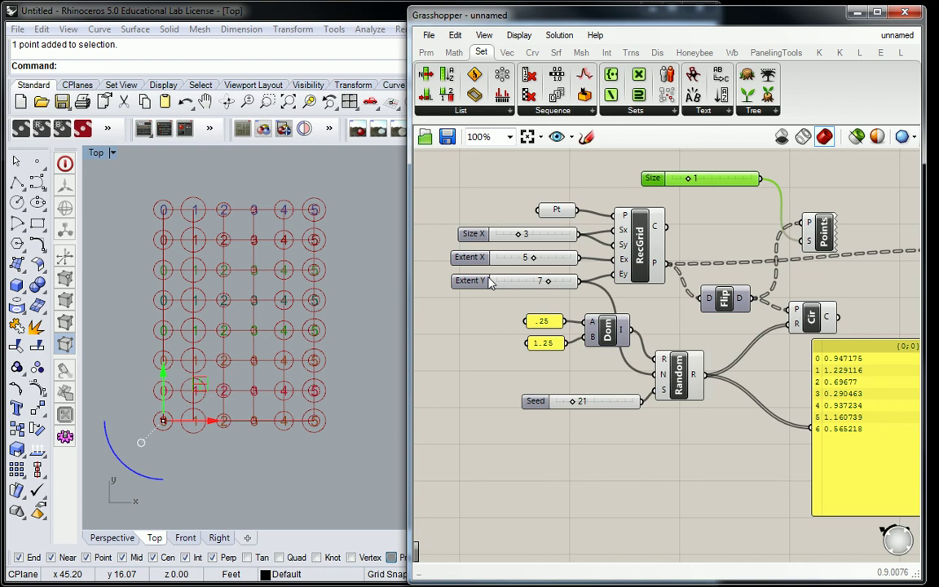
Rewire Random's N input to Extent X and readjust the Extent X and Extent Y sliders.
{"action": "left_click_drag", "start_coordinate": [548, 281], "coordinate": [571, 280]}
{"action": "scroll", "coordinate": [314, 278], "scroll_direction": "down", "scroll_amount": 2}
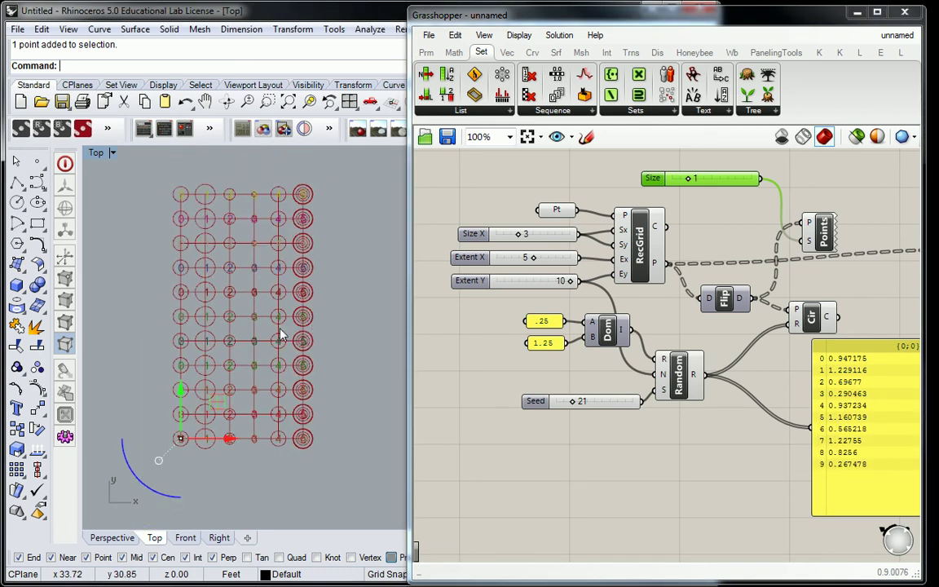
{"action": "right_click_drag", "start_coordinate": [622, 291], "coordinate": [581, 296]}
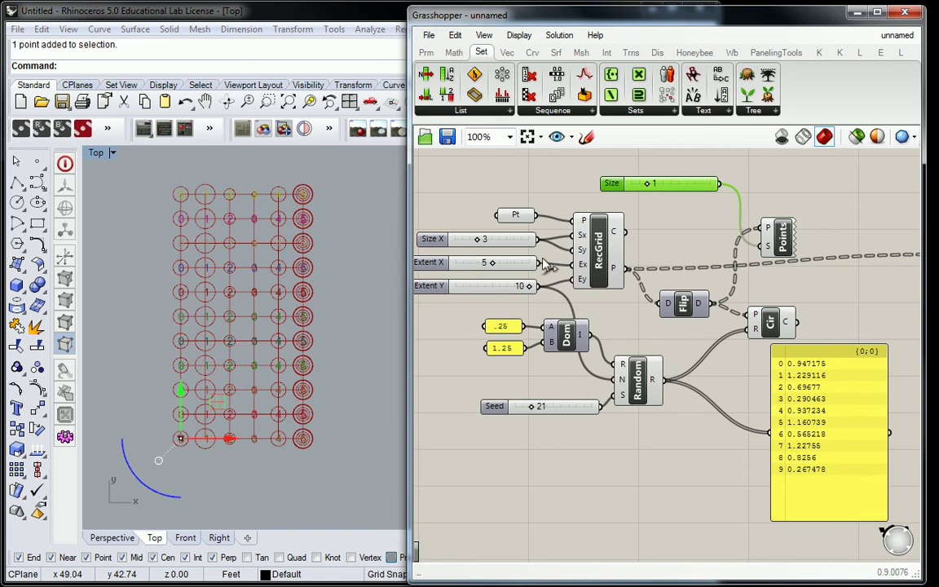
{"action": "left_click_drag", "start_coordinate": [538, 263], "coordinate": [613, 381]}
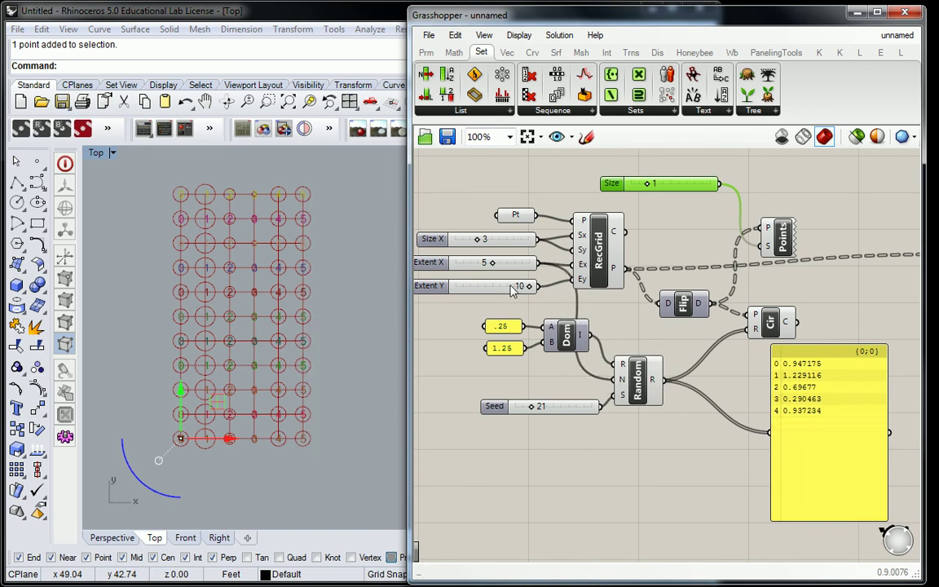
{"action": "left_click_drag", "start_coordinate": [492, 263], "coordinate": [507, 278]}
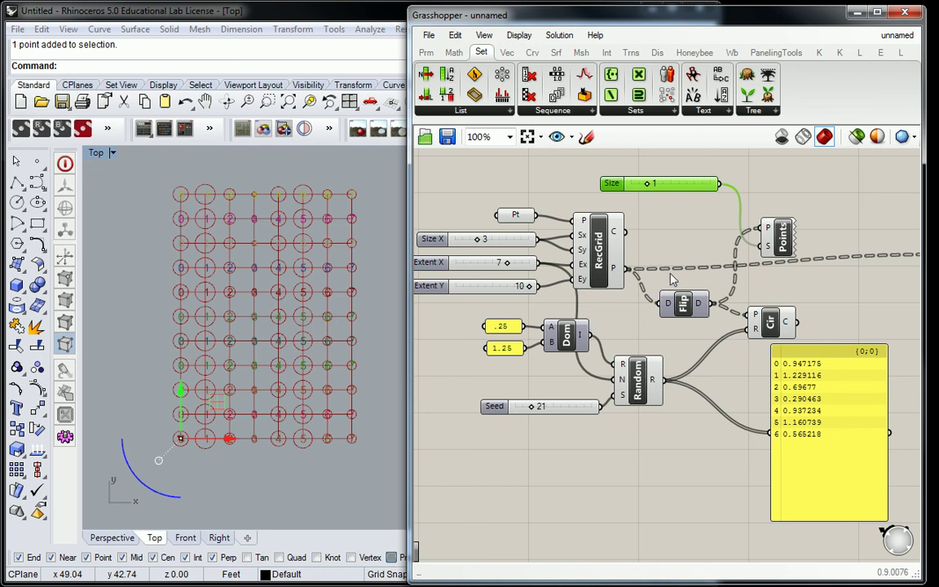
{"action": "left_click", "coordinate": [760, 110]}
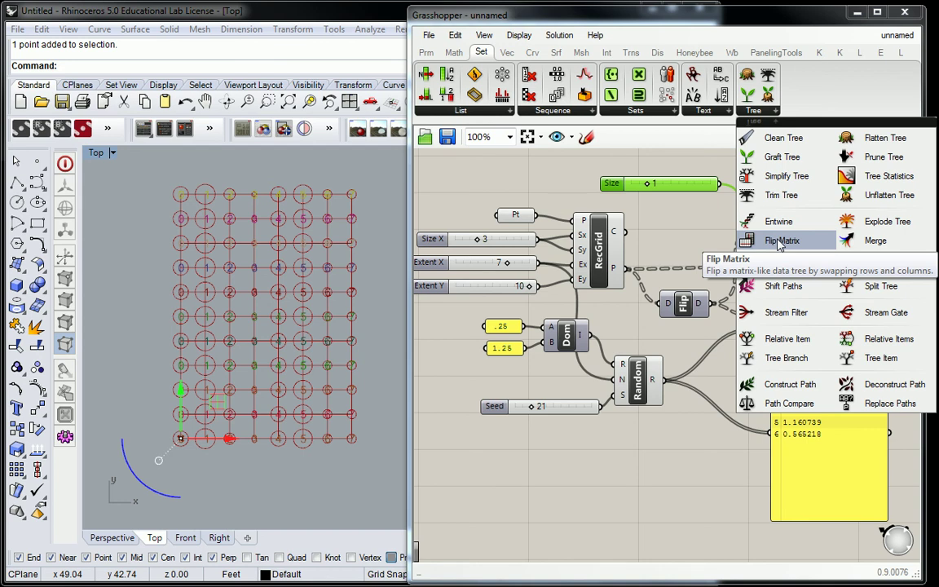
{"action": "scroll", "coordinate": [692, 401], "scroll_direction": "up", "scroll_amount": 4}
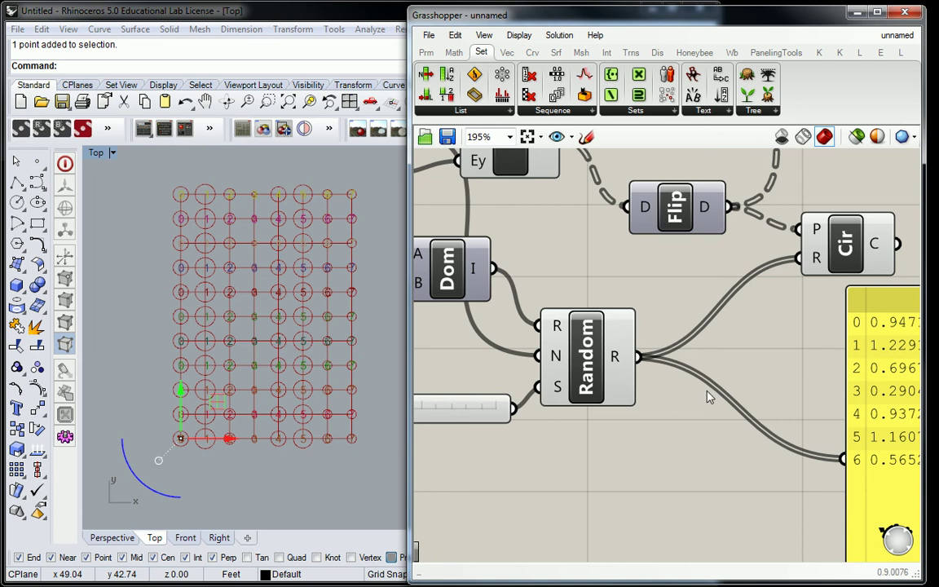
{"action": "scroll", "coordinate": [719, 393], "scroll_direction": "down", "scroll_amount": 3}
{"action": "right_click_drag", "start_coordinate": [719, 393], "coordinate": [651, 377]}
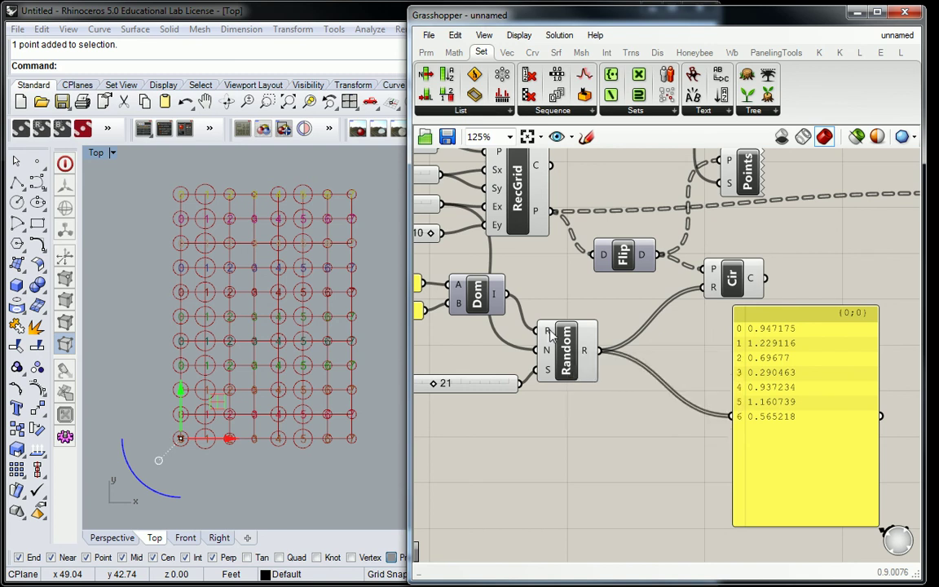
{"action": "scroll", "coordinate": [701, 375], "scroll_direction": "down", "scroll_amount": 3}
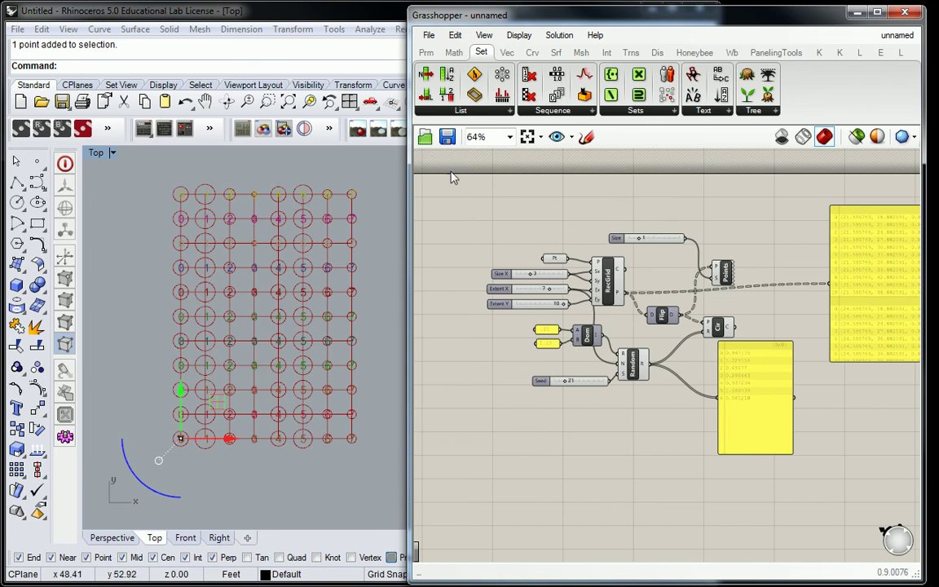
{"action": "scroll", "coordinate": [639, 266], "scroll_direction": "up", "scroll_amount": 2}
{"action": "right_click_drag", "start_coordinate": [638, 267], "coordinate": [682, 230]}
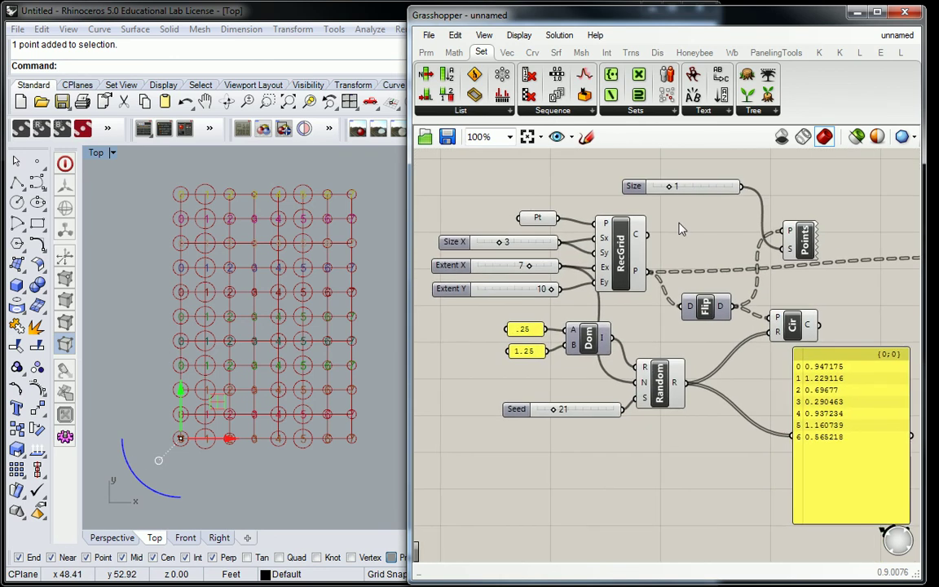